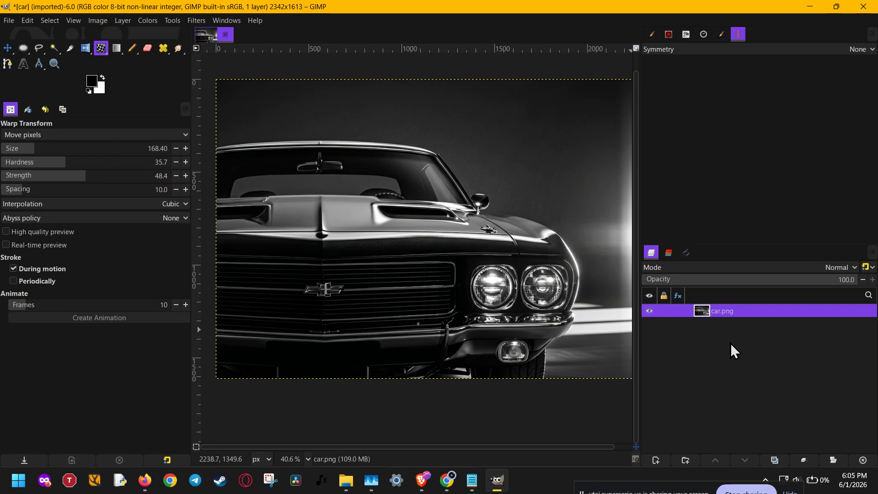
# Remove the alpha channel from the car.png layer and add it back.
pyautogui.rightClick(740, 318)
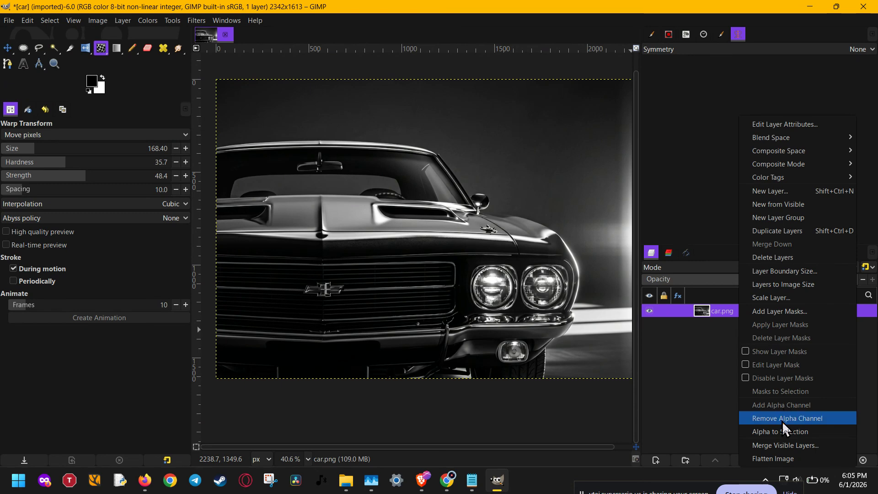
pyautogui.click(799, 422)
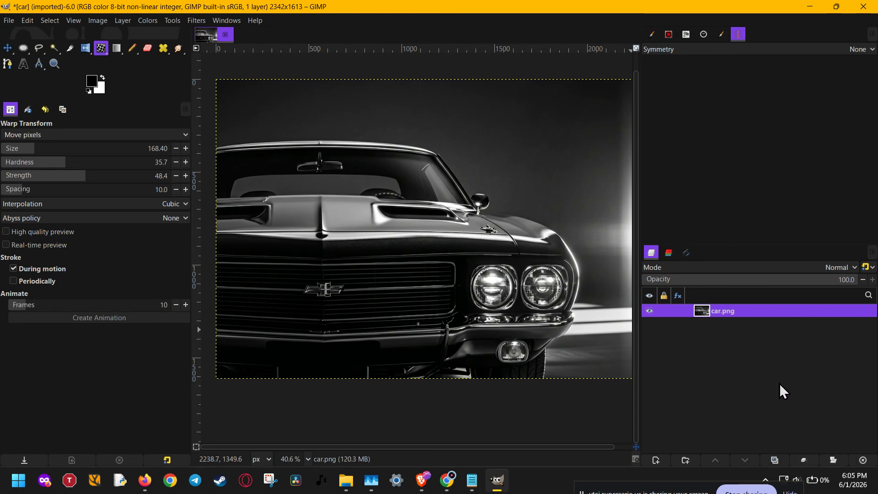
pyautogui.rightClick(741, 322)
pyautogui.click(766, 407)
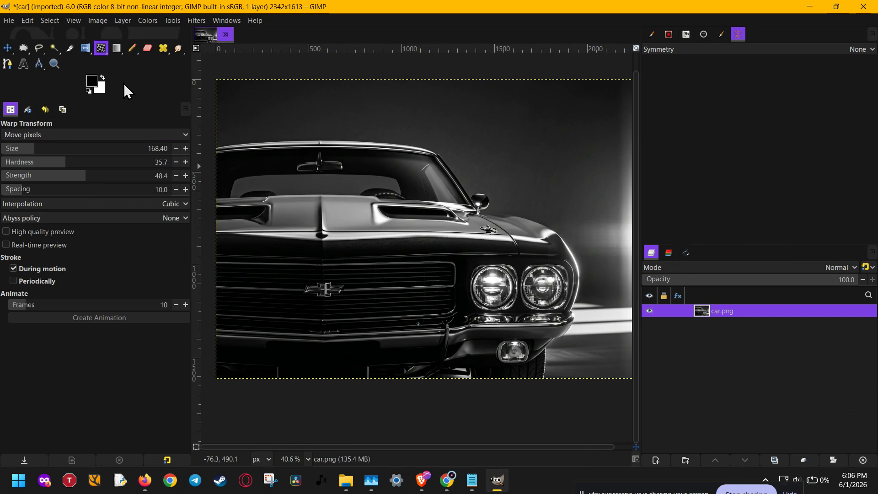
# Draw an elliptical selection with a fixed 1:1 aspect ratio over the headlight side of the car, about 1610 px across and spanning the image height.
pyautogui.press('e')
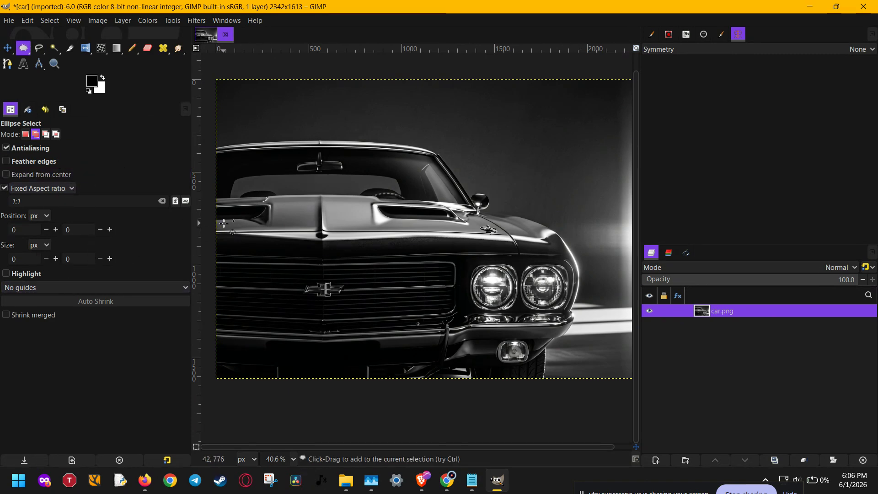
pyautogui.click(37, 189)
pyautogui.click(4, 194)
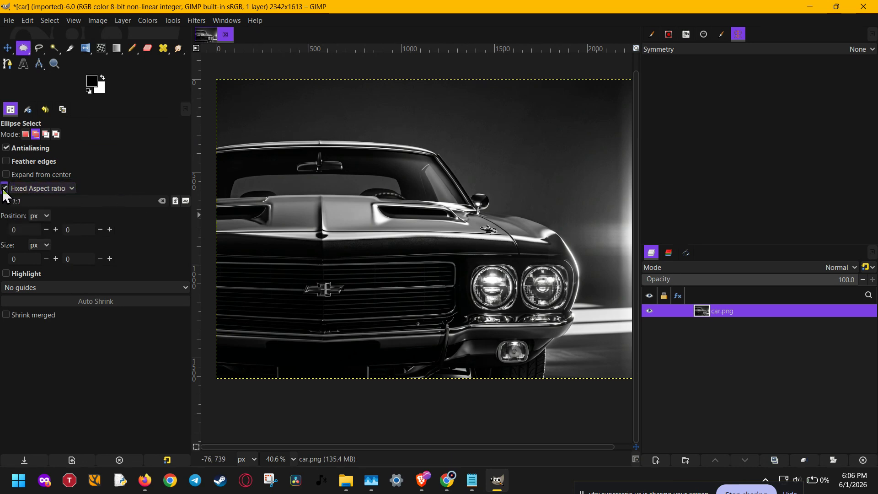
pyautogui.click(5, 190)
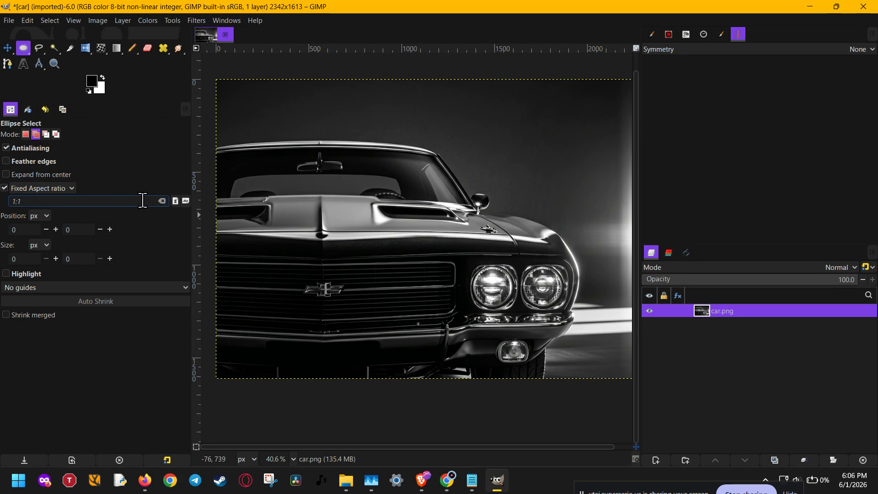
pyautogui.click(182, 202)
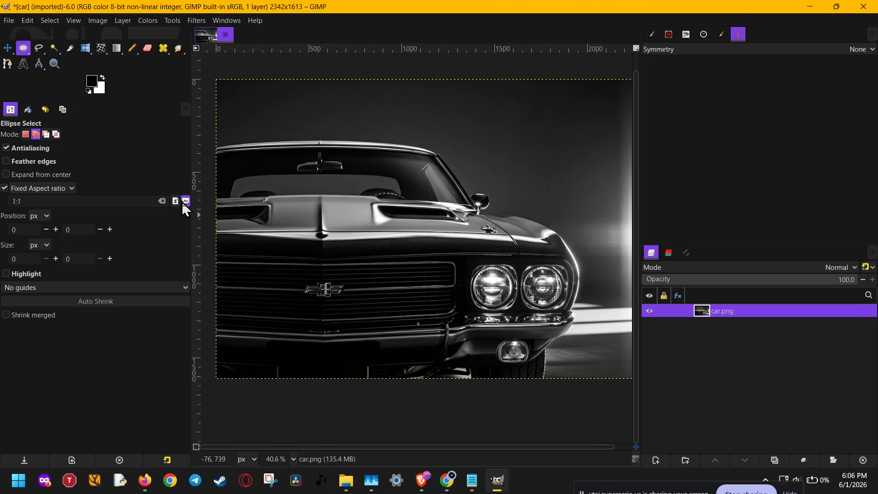
pyautogui.click(128, 199)
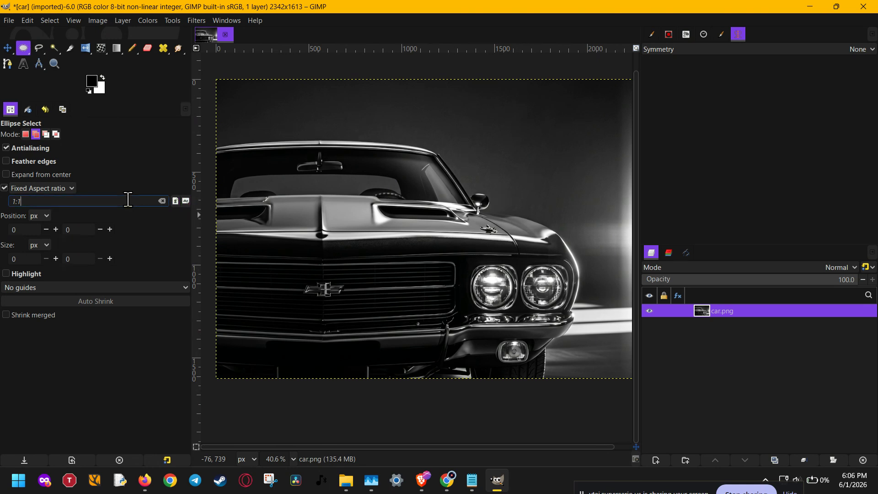
pyautogui.moveTo(267, 141); pyautogui.dragTo(486, 308)
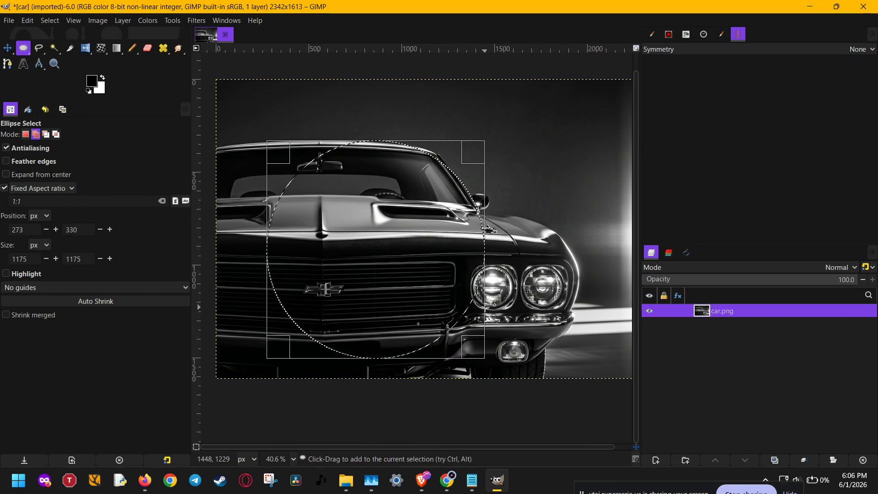
pyautogui.moveTo(366, 249); pyautogui.dragTo(502, 267)
pyautogui.moveTo(433, 172); pyautogui.dragTo(344, 117)
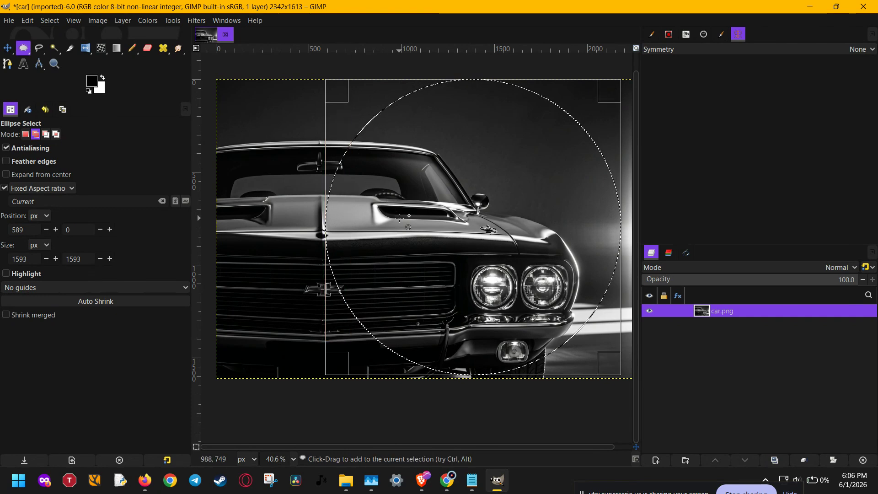
pyautogui.moveTo(448, 368)
pyautogui.mouseDown()
pyautogui.moveTo(450, 358)
pyautogui.moveTo(457, 369)
pyautogui.mouseUp()
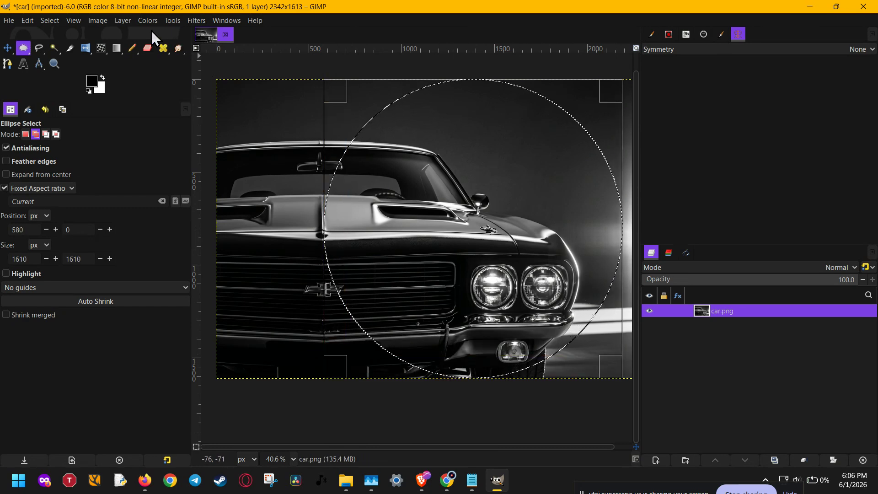
# Invert the circular selection and delete everything outside the circle.
pyautogui.click(50, 20)
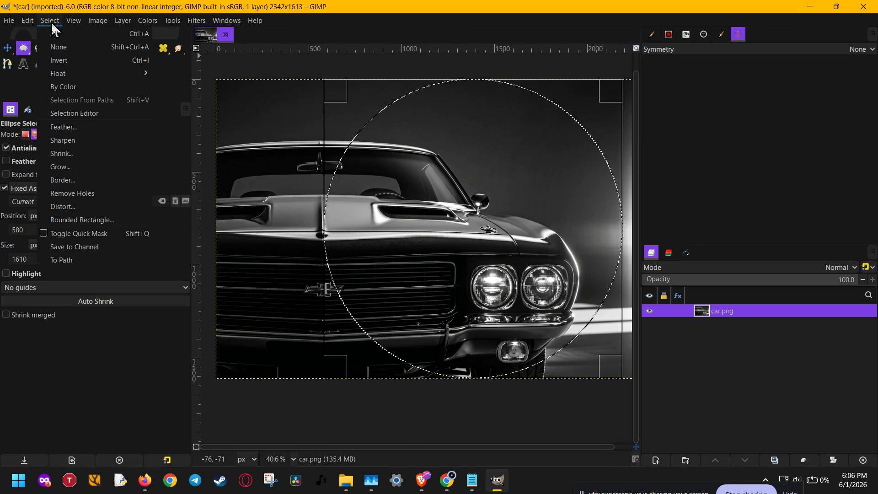
pyautogui.click(61, 60)
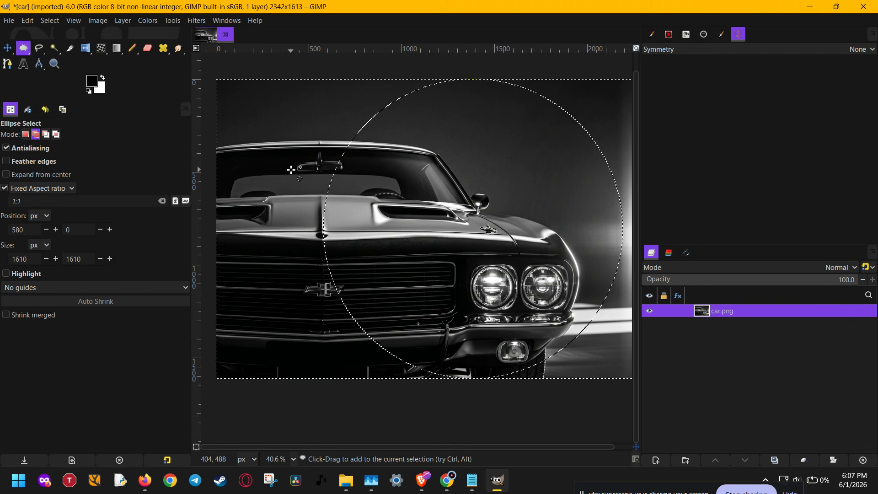
pyautogui.press('Delete')
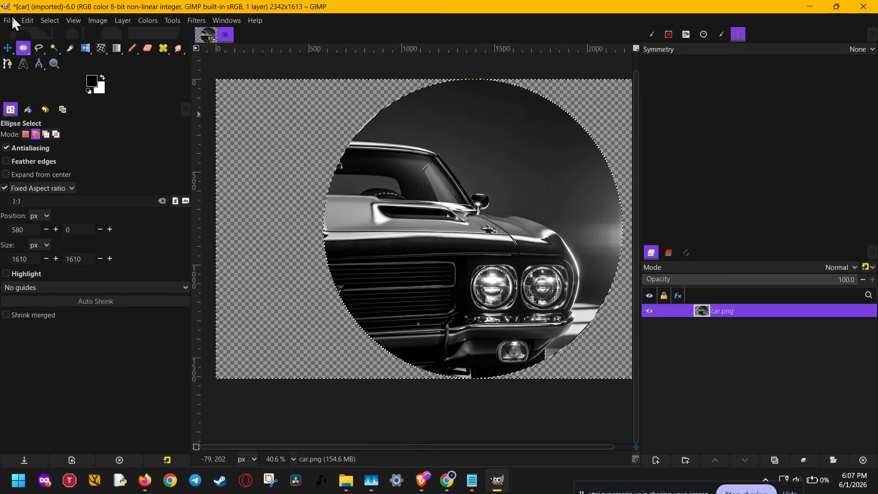
# Clear the selection and crop the image to its content.
pyautogui.click(51, 21)
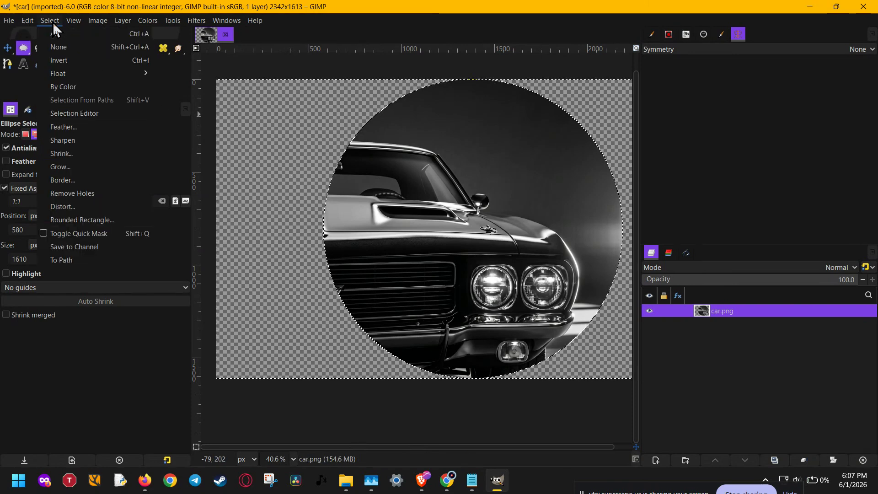
pyautogui.click(129, 48)
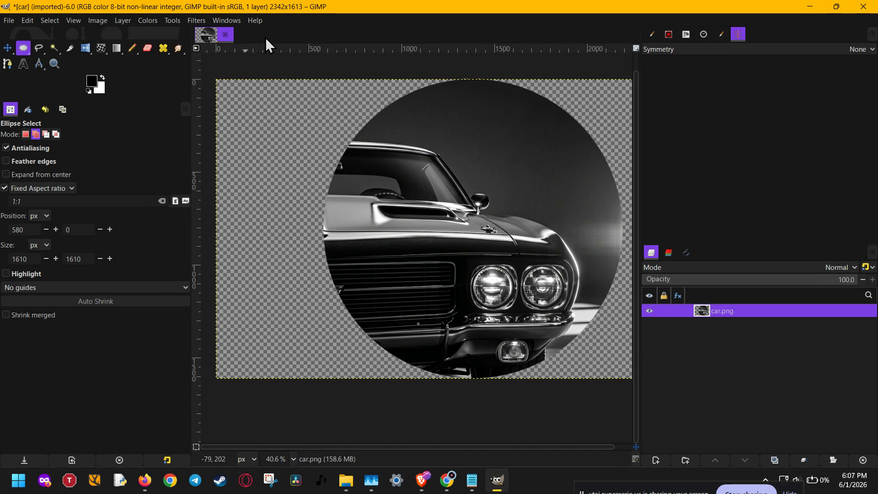
pyautogui.click(100, 25)
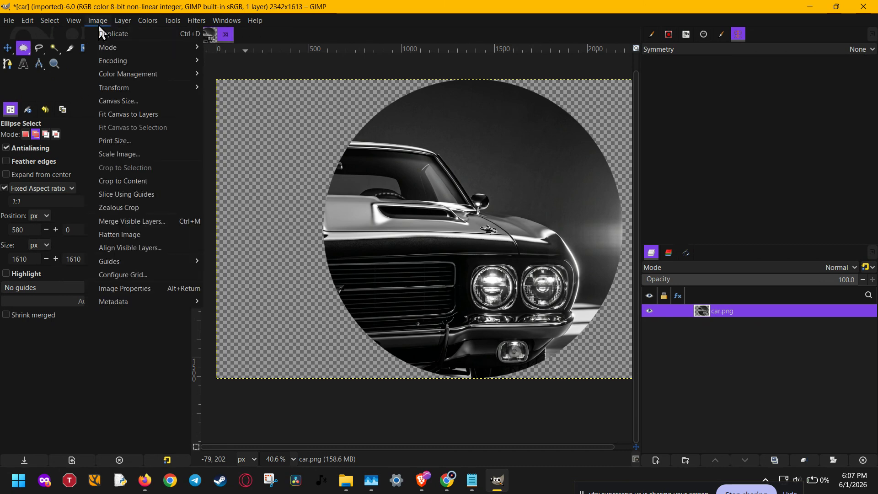
pyautogui.click(149, 182)
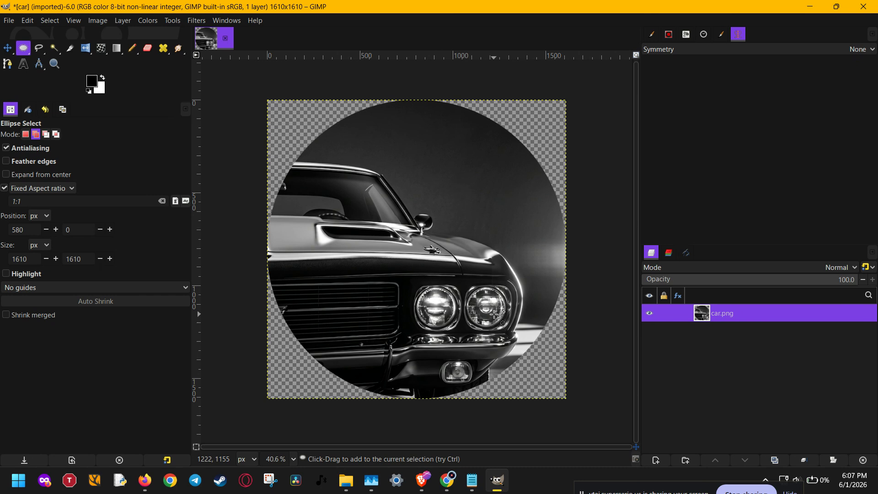
# Start exporting the image as car2.png to the Assets folder, and cancel at the PNG export options.
pyautogui.click(10, 21)
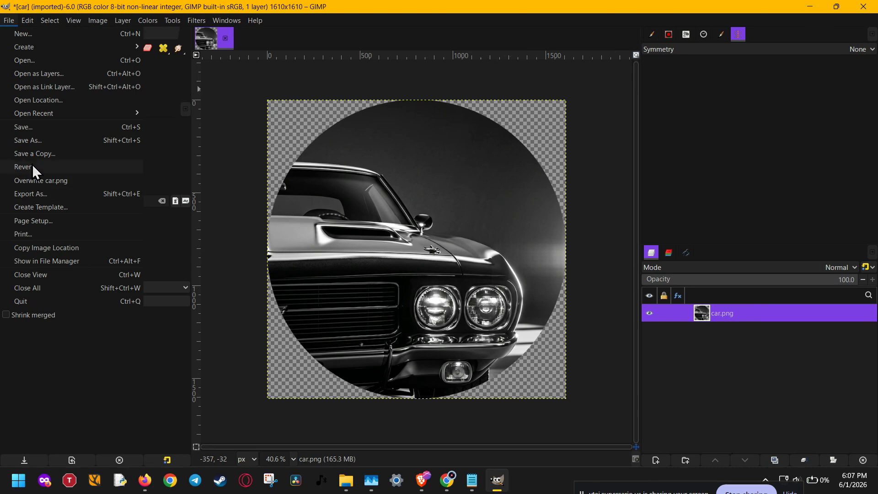
pyautogui.click(38, 194)
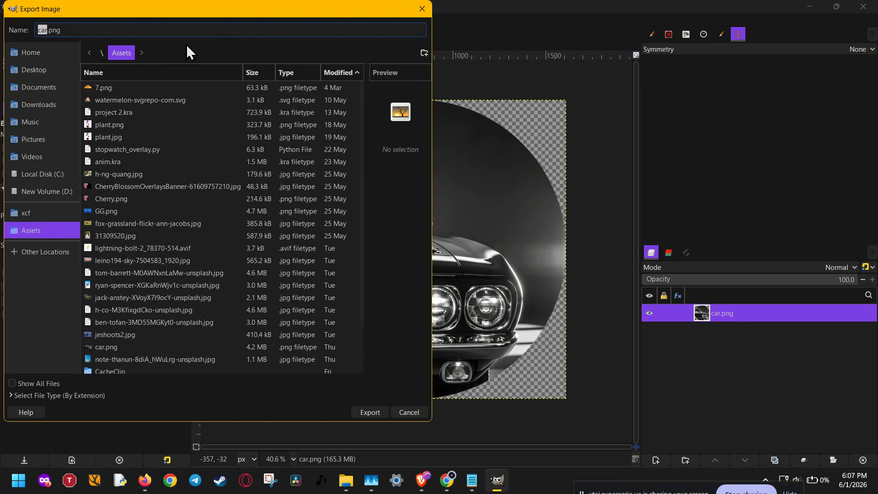
pyautogui.click(187, 29)
pyautogui.doubleClick(43, 30)
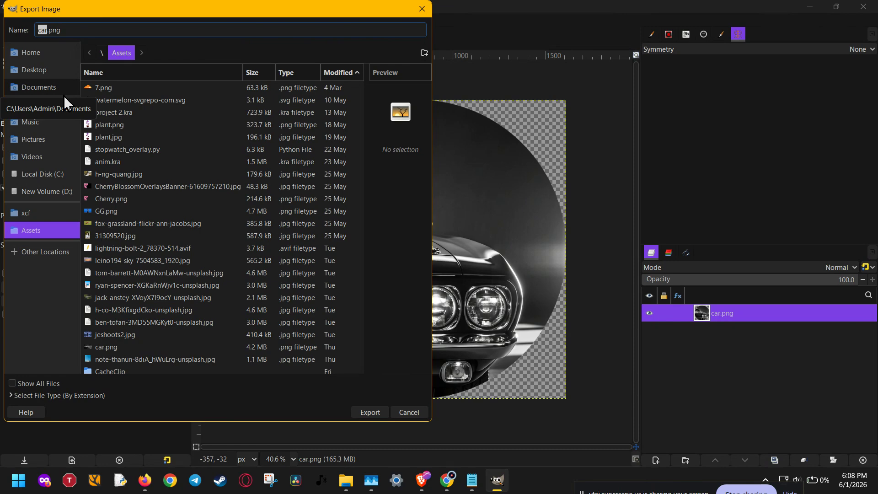
pyautogui.press('Left')
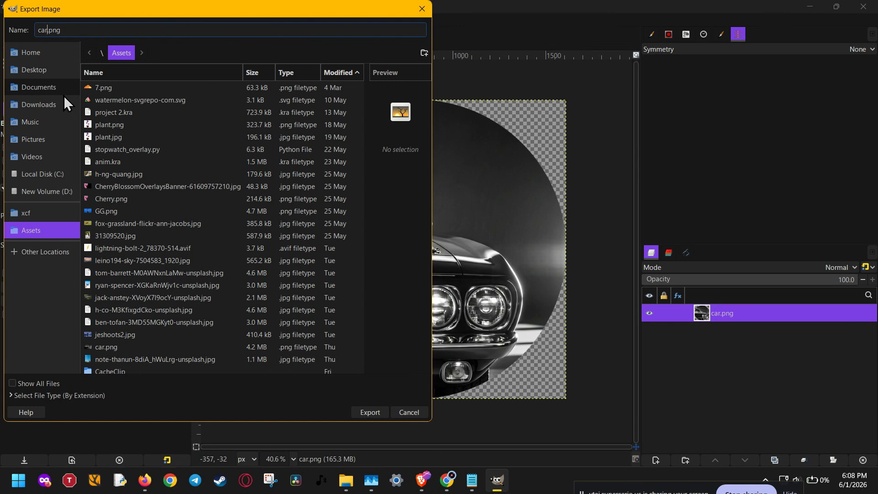
pyautogui.write('2')
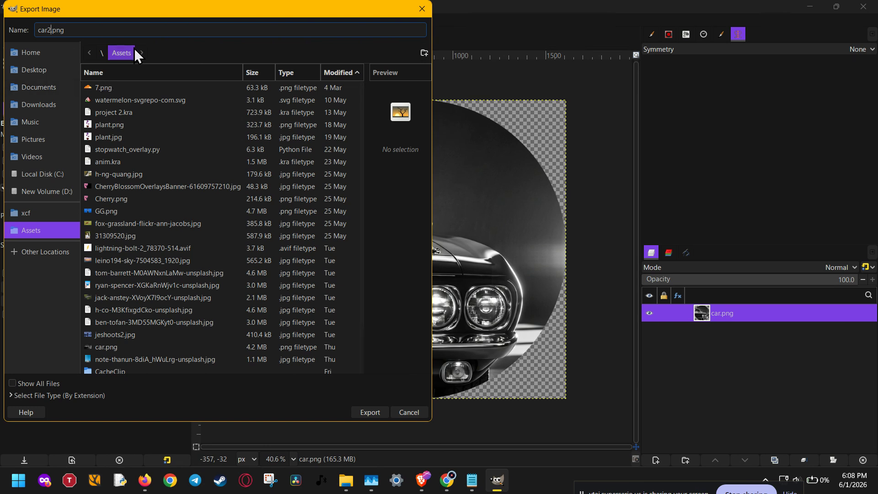
pyautogui.click(374, 415)
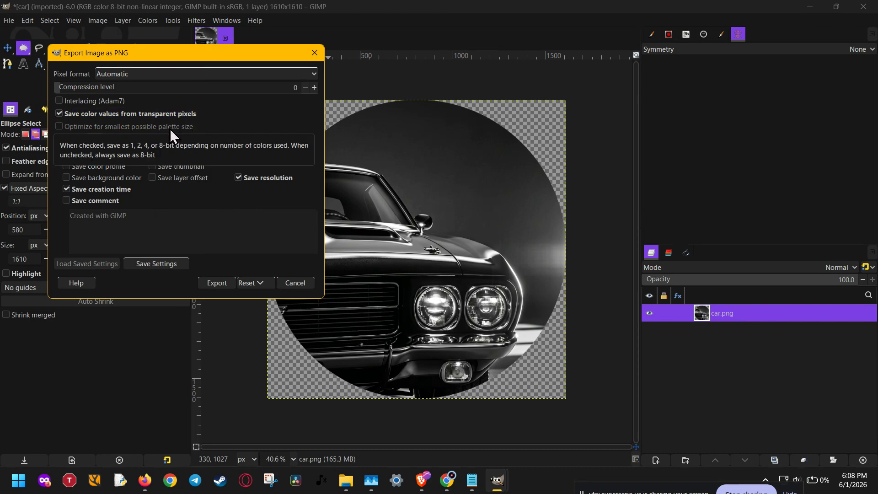
pyautogui.click(295, 282)
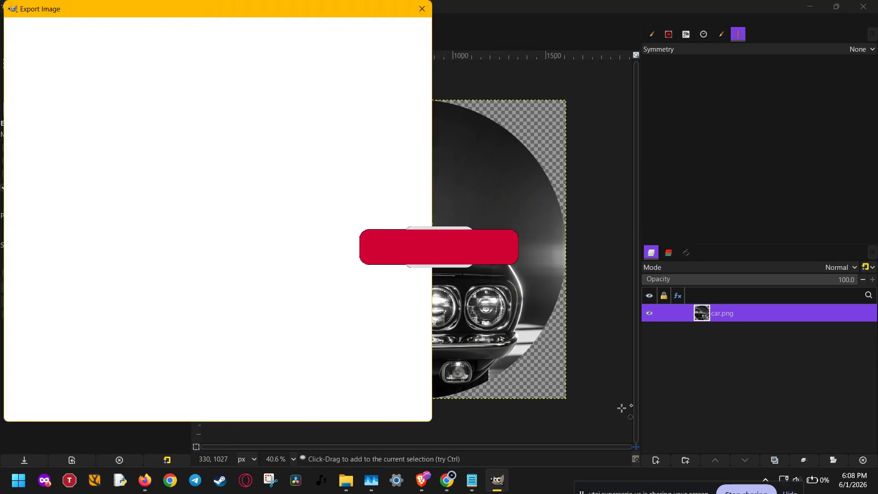
pyautogui.click(729, 488)
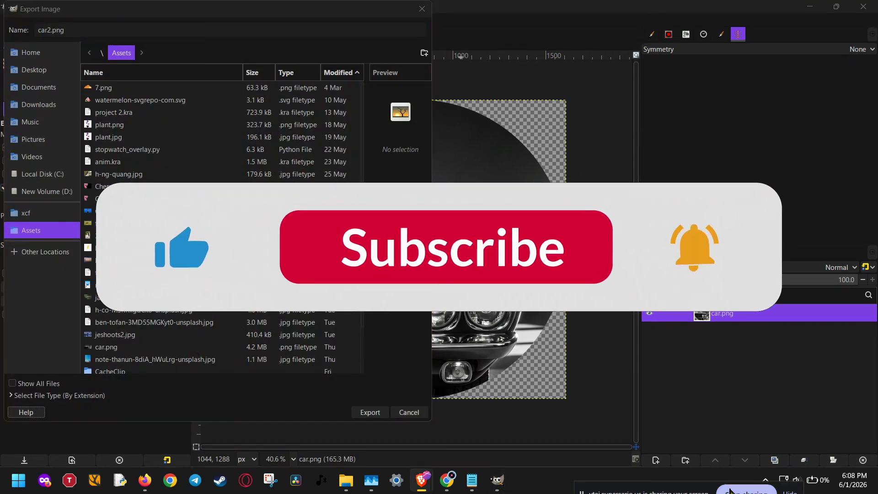